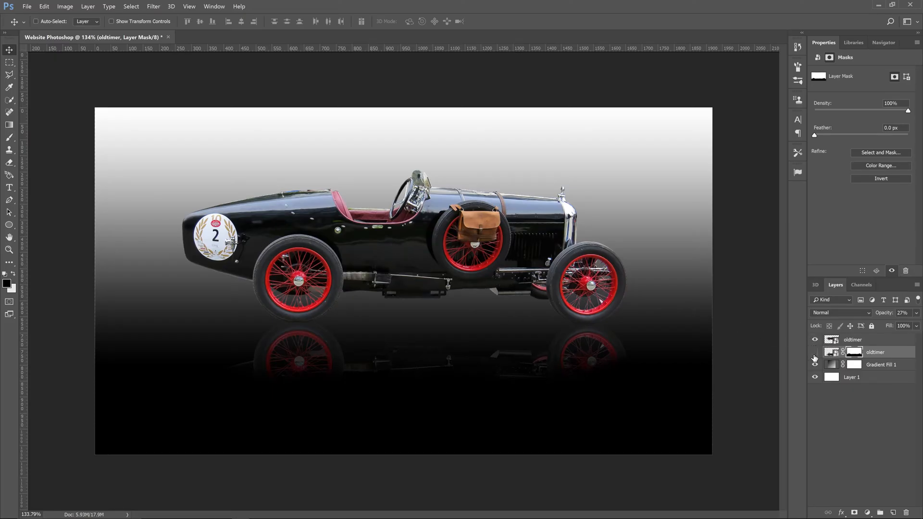
- Group all four existing layers and name the group archived
drag(814, 352, 815, 377)
shift+click(872, 380)
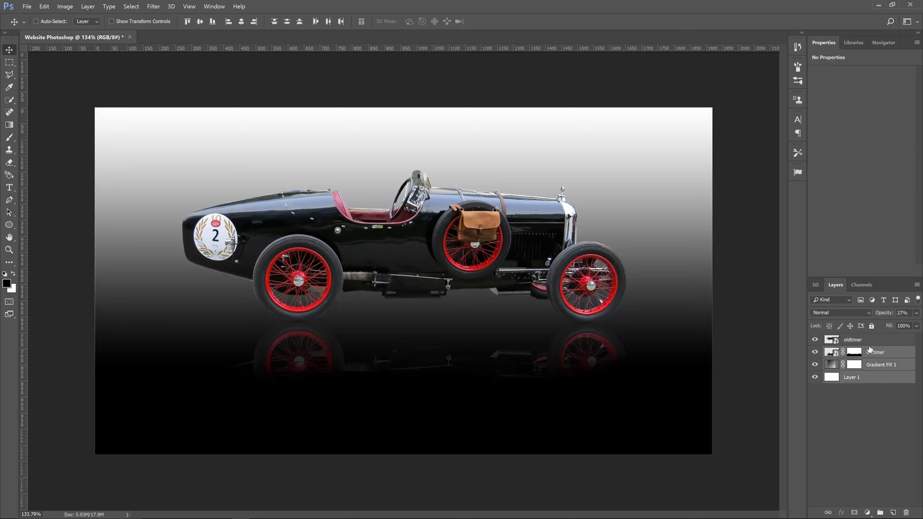
click(870, 340)
shift+click(872, 381)
key(ctrl+g)
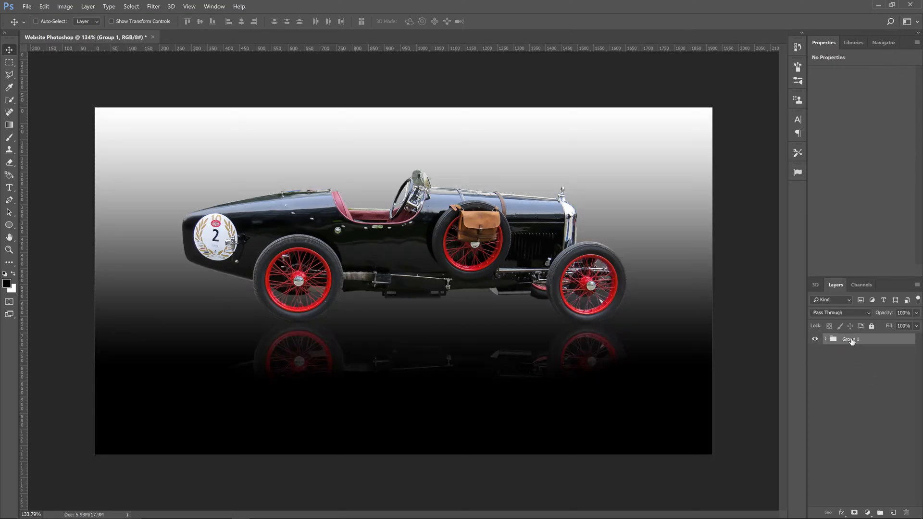
double_click(853, 339)
text(archived)
key(Return)
- Take the top oldtimer layer out of the archived group, place it above the group, and hide the group
click(824, 339)
drag(858, 353, 860, 337)
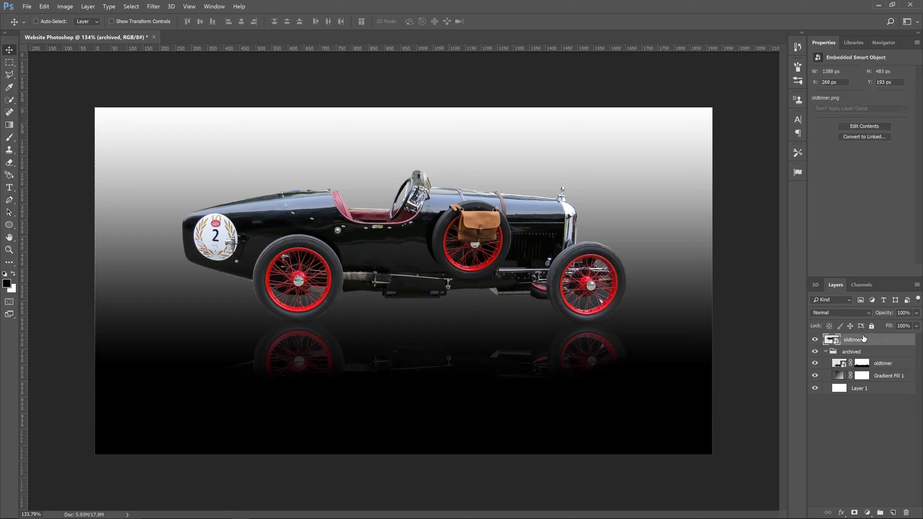
click(814, 351)
click(853, 352)
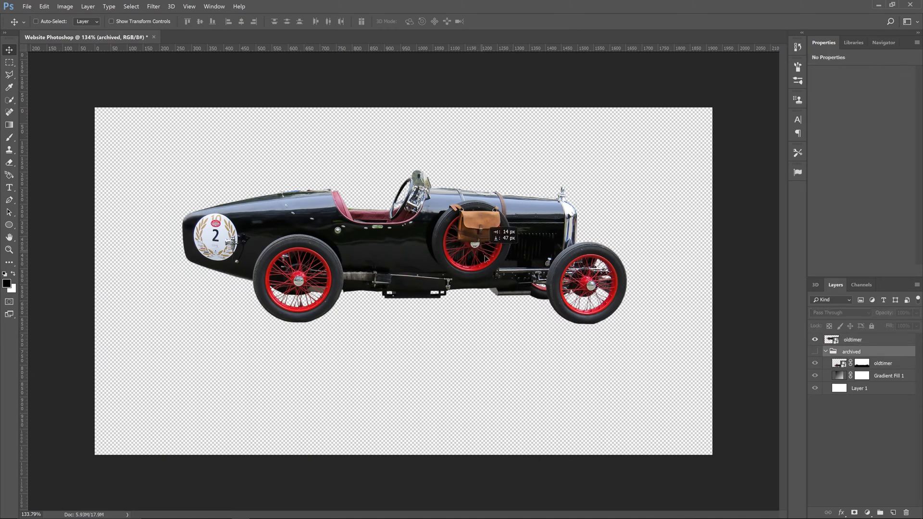
- Reposition the oldtimer car at about X 245 px, Y 171 px, and collapse the archived group
click(847, 341)
drag(438, 236, 437, 263)
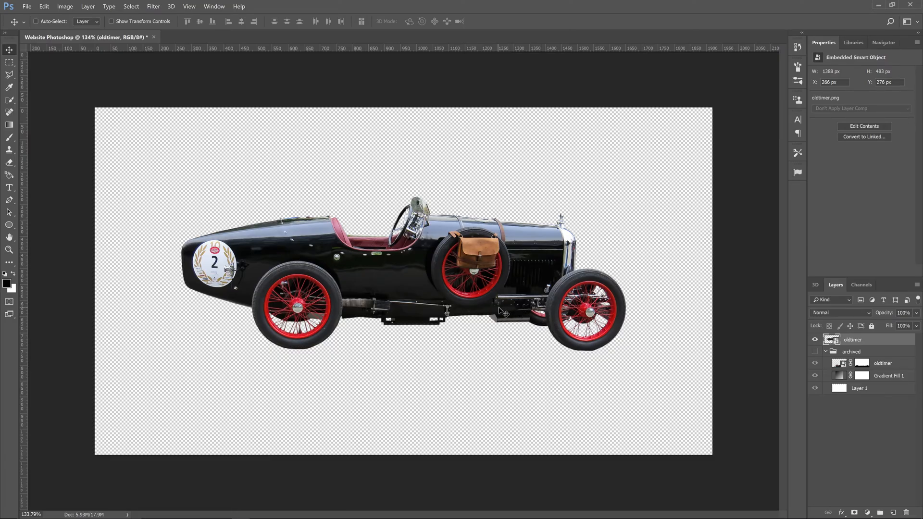
drag(516, 279, 508, 245)
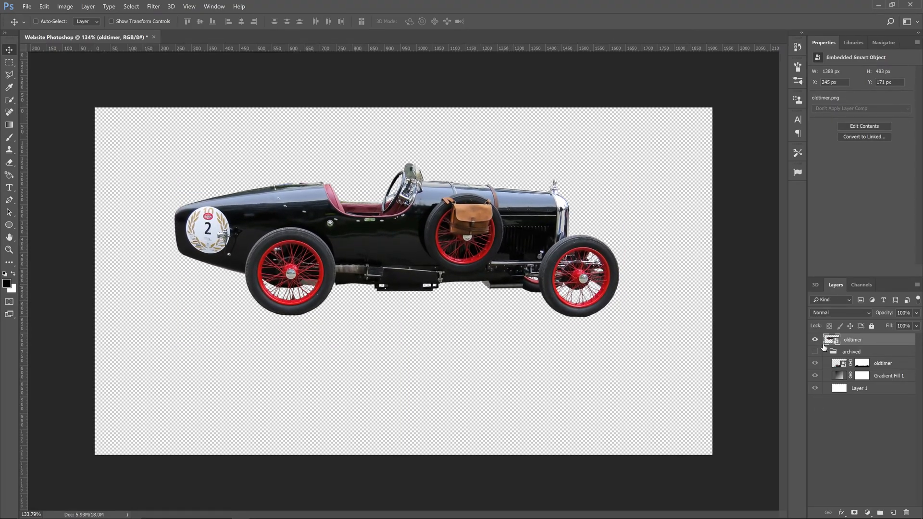
click(823, 352)
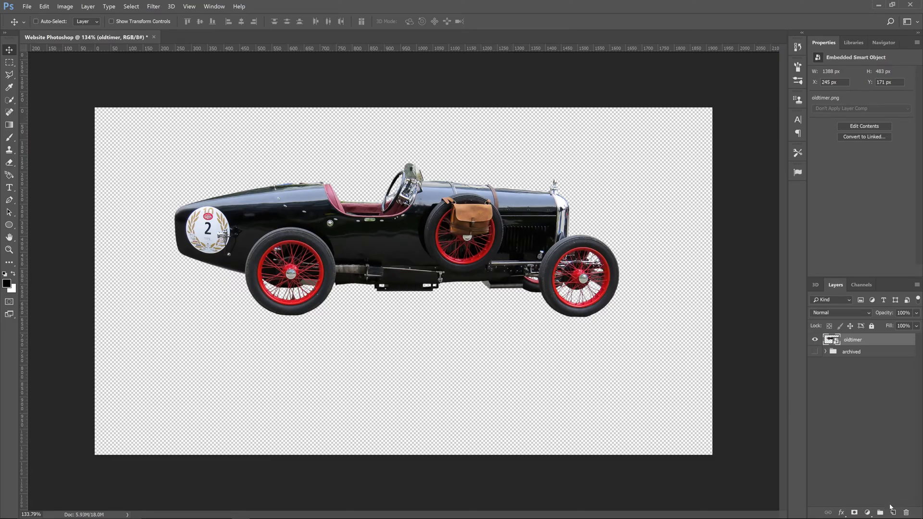
- Create a new empty layer above oldtimer and name it bg
click(892, 513)
double_click(852, 339)
text(bg)
key(Return)
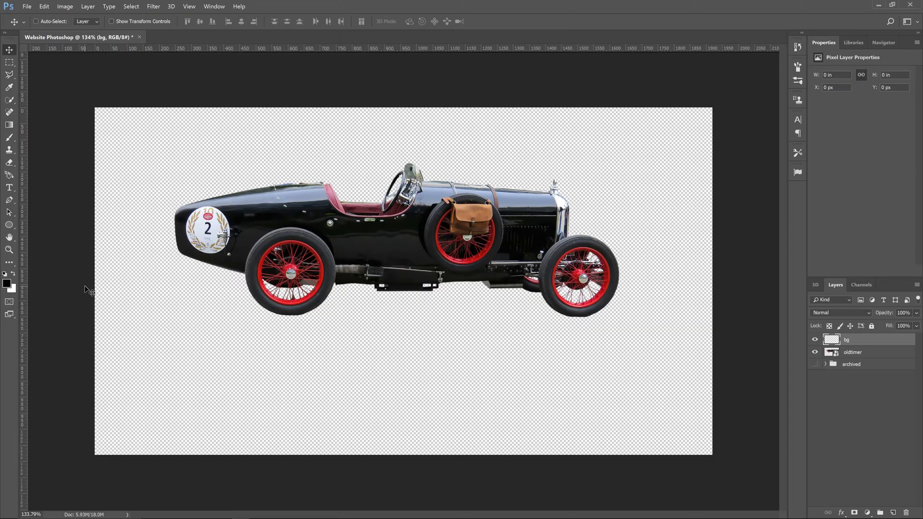
- Fill the bg layer with white and place it directly beneath the oldtimer layer
key(alt+b)
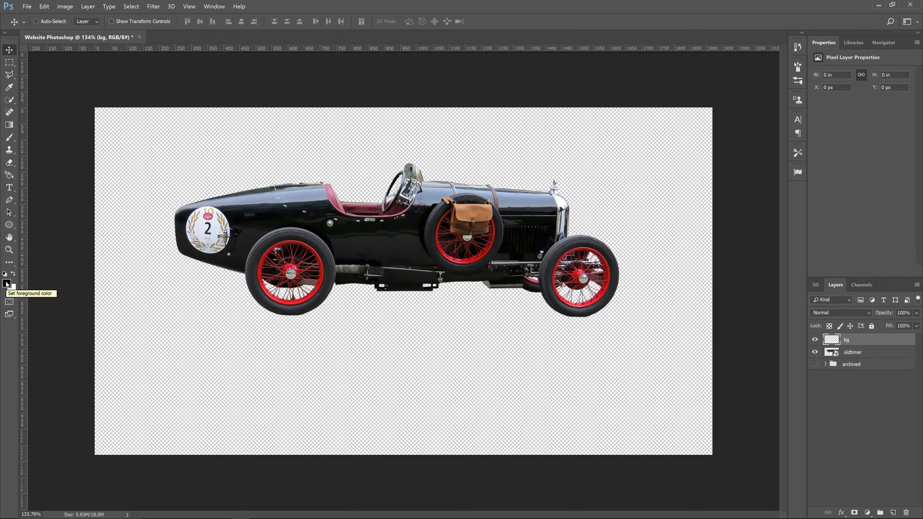
key(x)
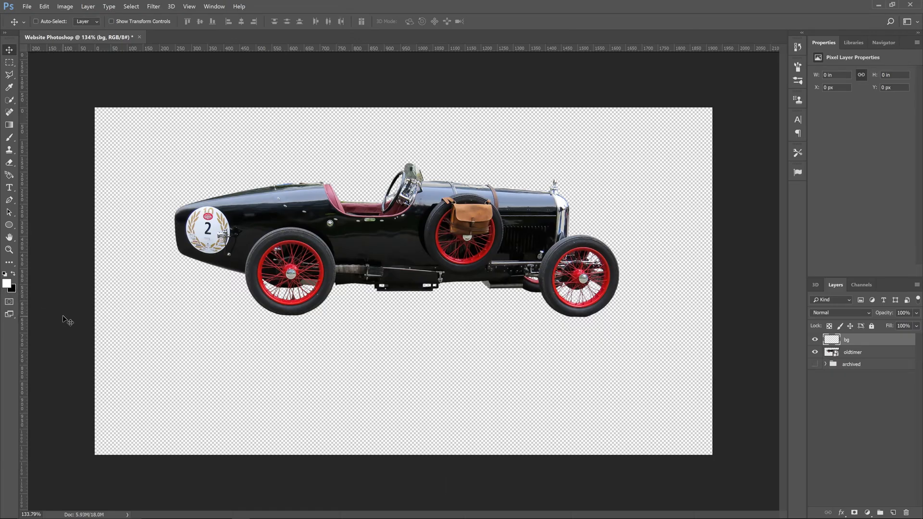
key(alt+BackSpace)
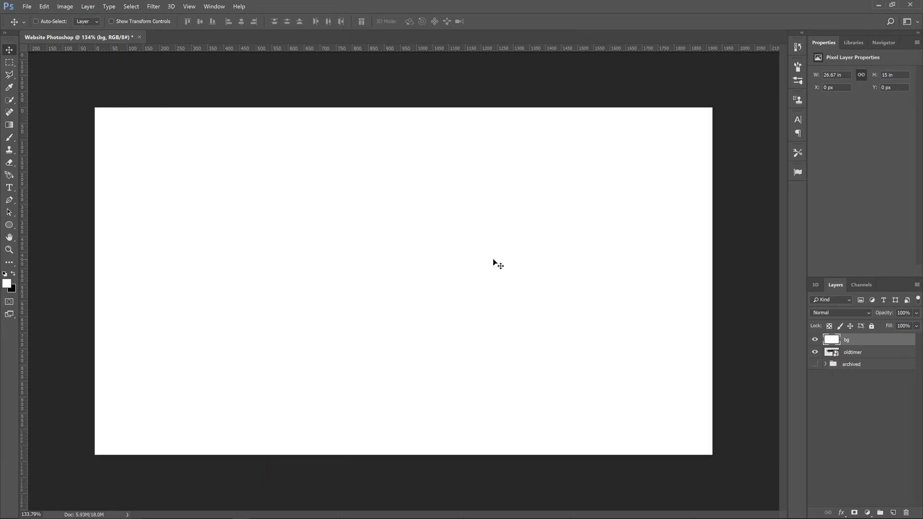
drag(854, 341, 854, 358)
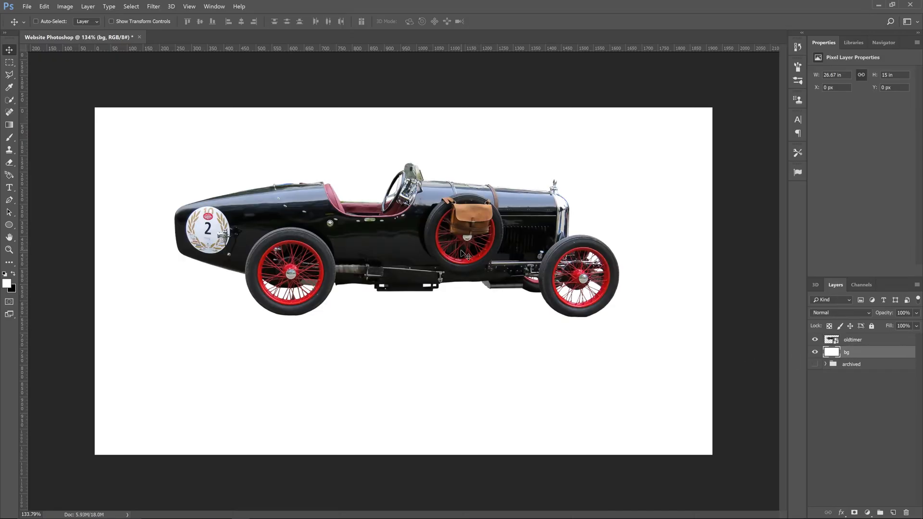
- Duplicate the oldtimer layer and flip the copy vertically with Free Transform
click(856, 345)
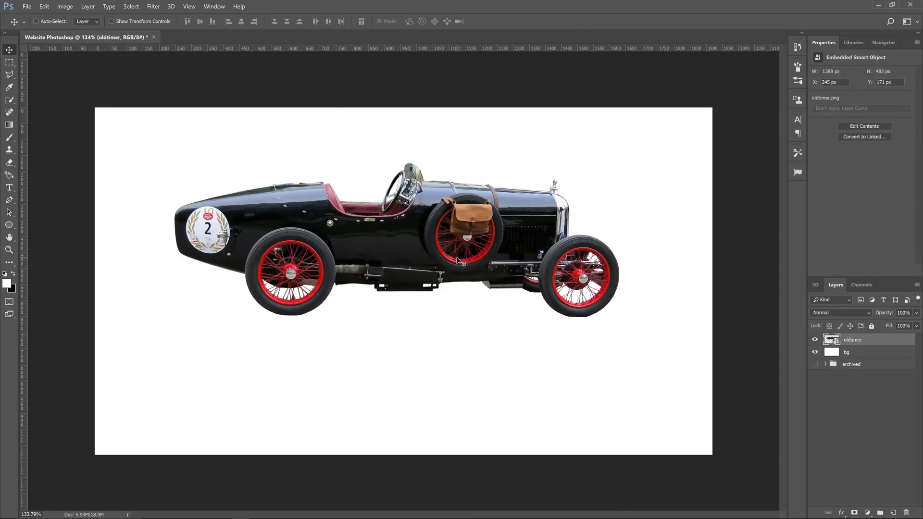
key(ctrl+j)
key(ctrl+t)
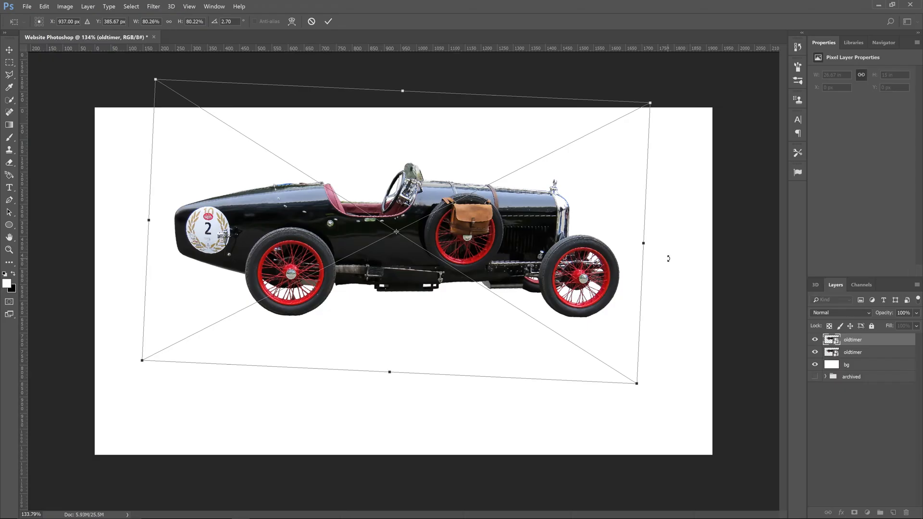
right_click(629, 260)
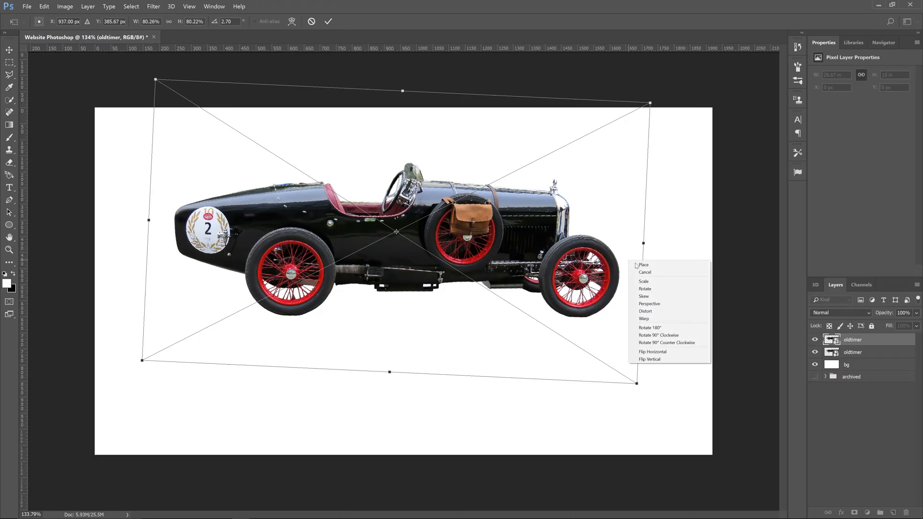
click(651, 359)
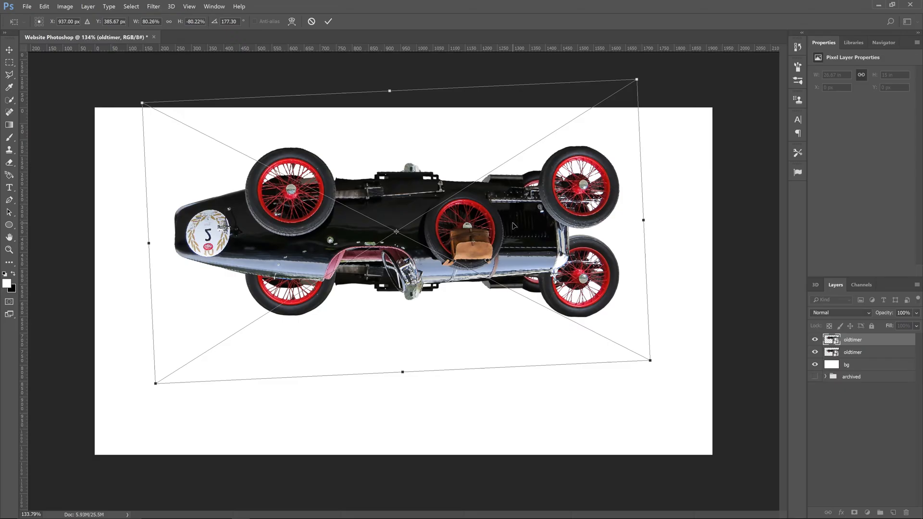
- Place the flipped copy straight below the car with the wheels touching, rotated to about 178.06°, and apply the transform
drag(514, 225, 527, 393)
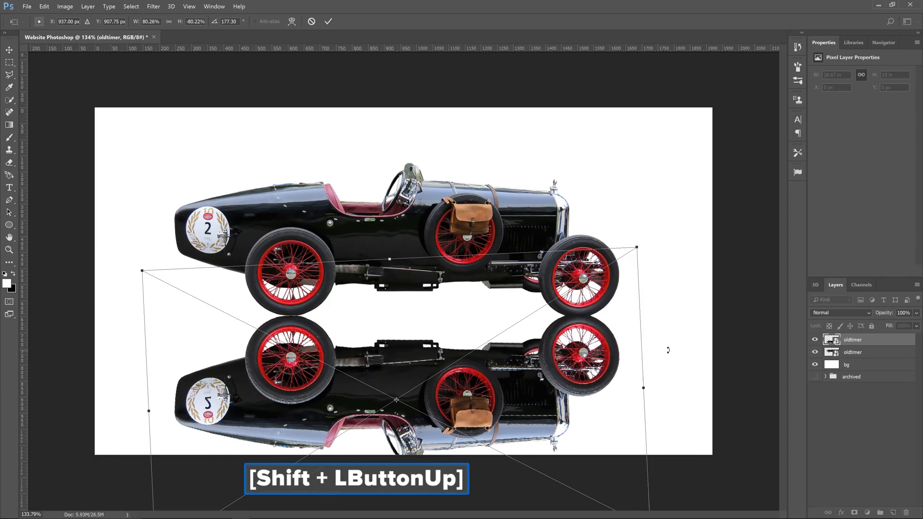
drag(668, 350, 669, 351)
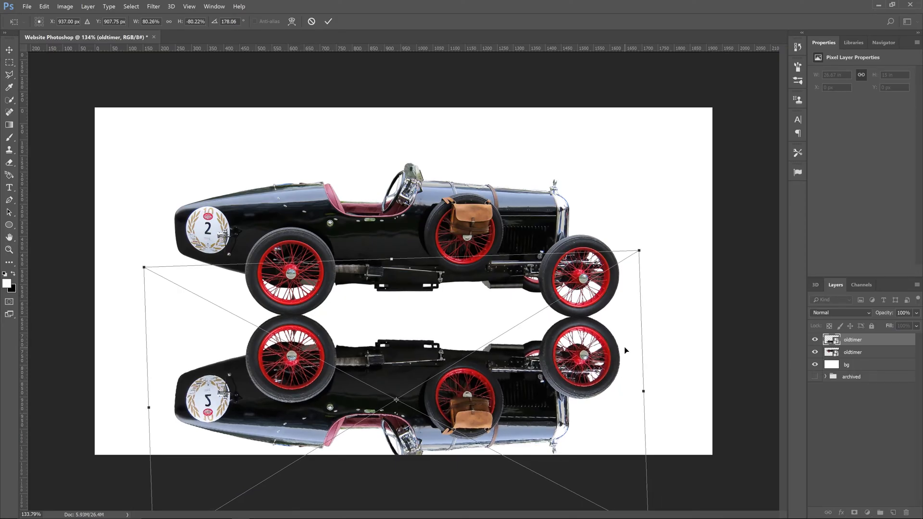
key(Up)
key(Up)
key(Down)
key(Down)
key(Down)
key(Down)
key(Up)
key(Up)
key(Return)
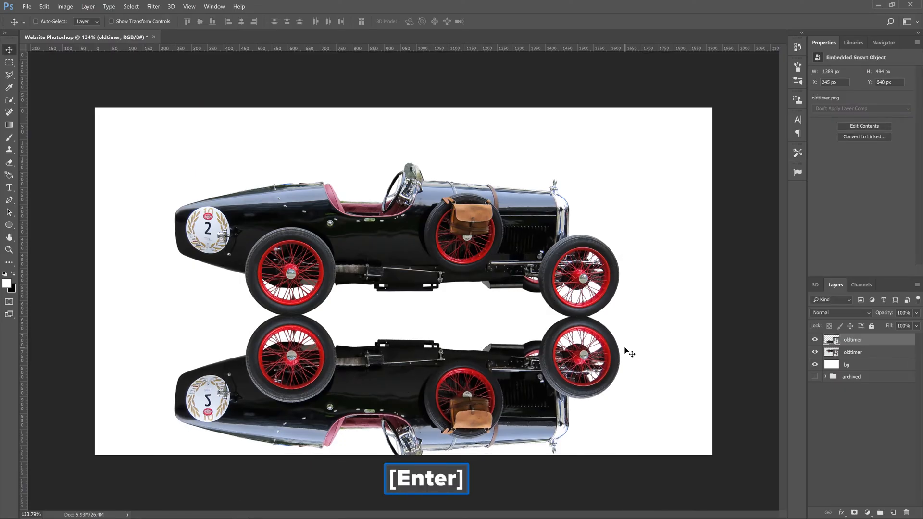
- Place the flipped copy's layer beneath the original oldtimer layer and rename it reflection
drag(858, 340, 858, 346)
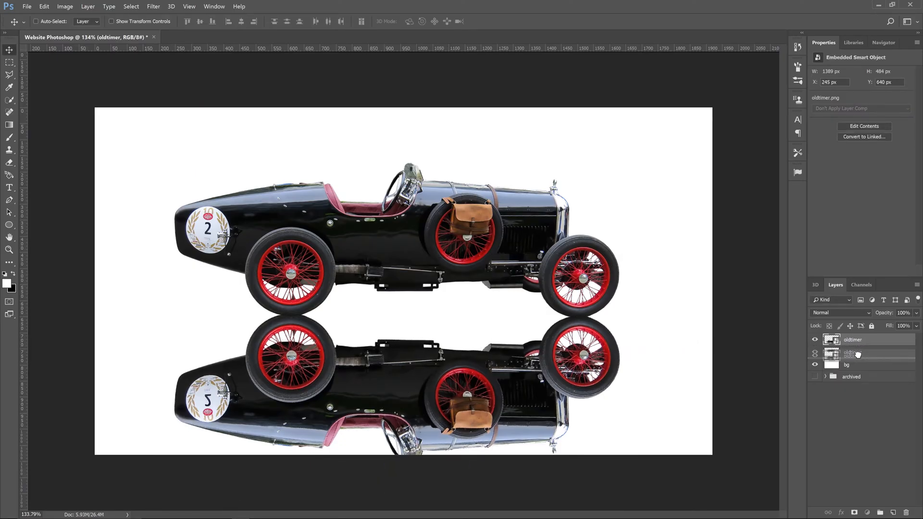
double_click(853, 352)
text(copp)
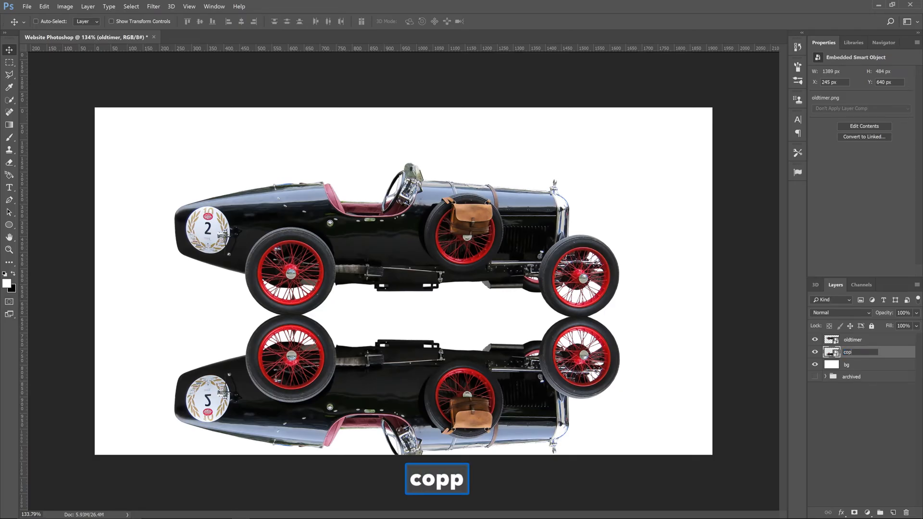
key(BackSpace)
text(reflection)
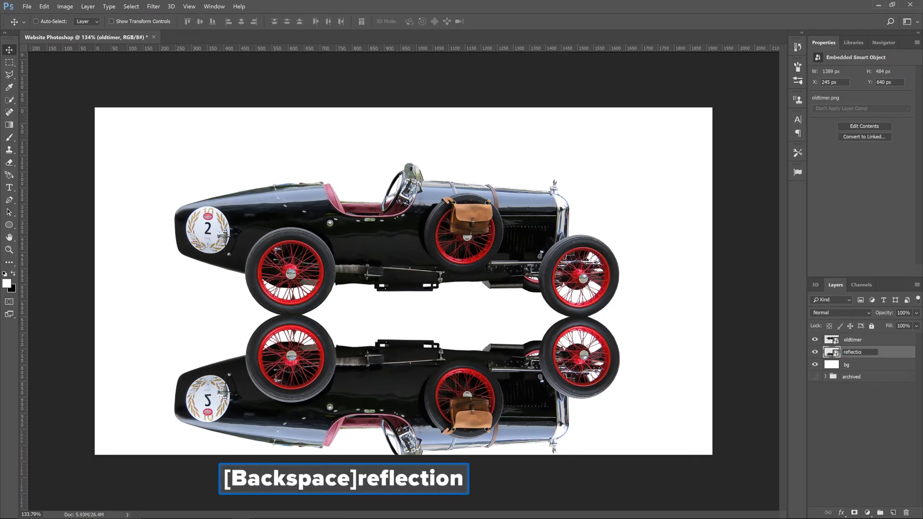
key(Return)
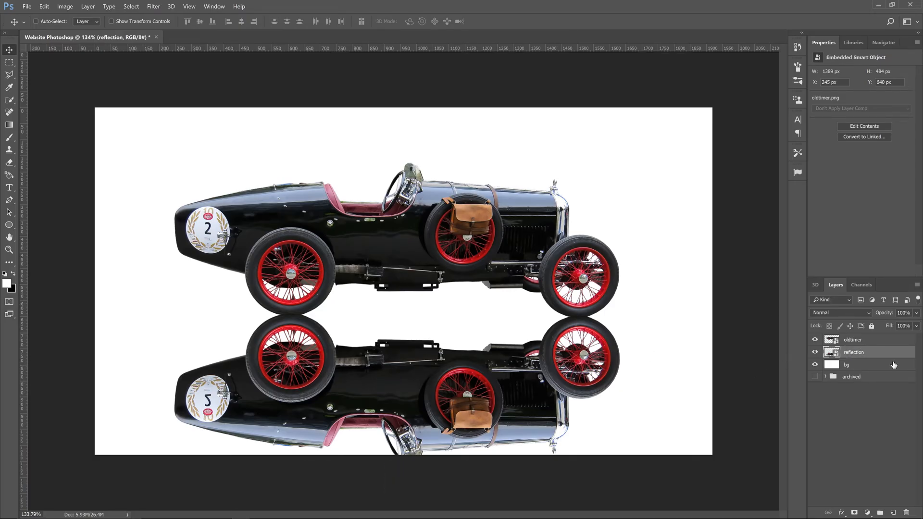
- Add a gradient fill layer above bg using the Black, White preset, linear style, 90° angle and 100% scale
click(855, 366)
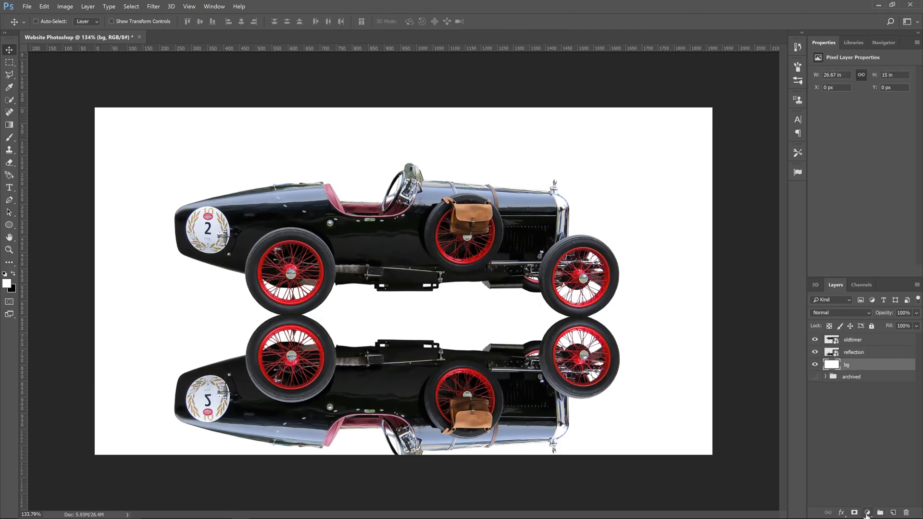
click(867, 513)
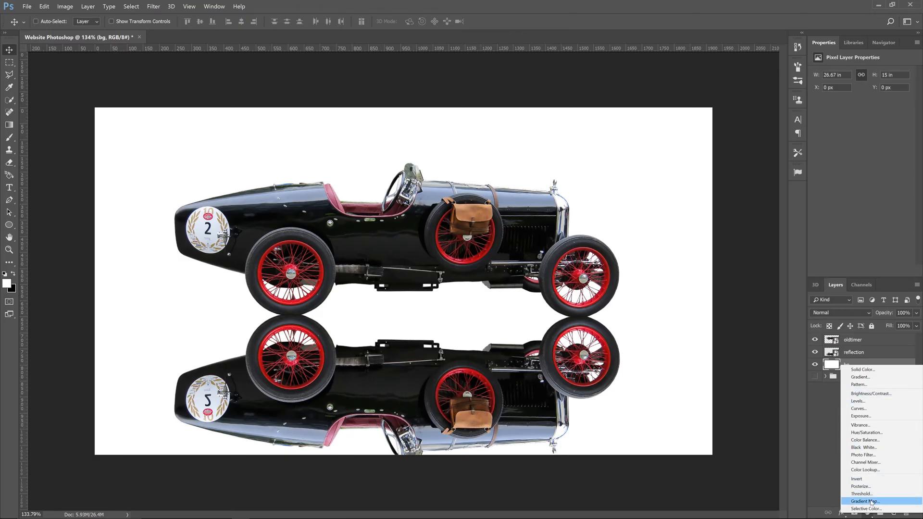
click(860, 377)
click(721, 134)
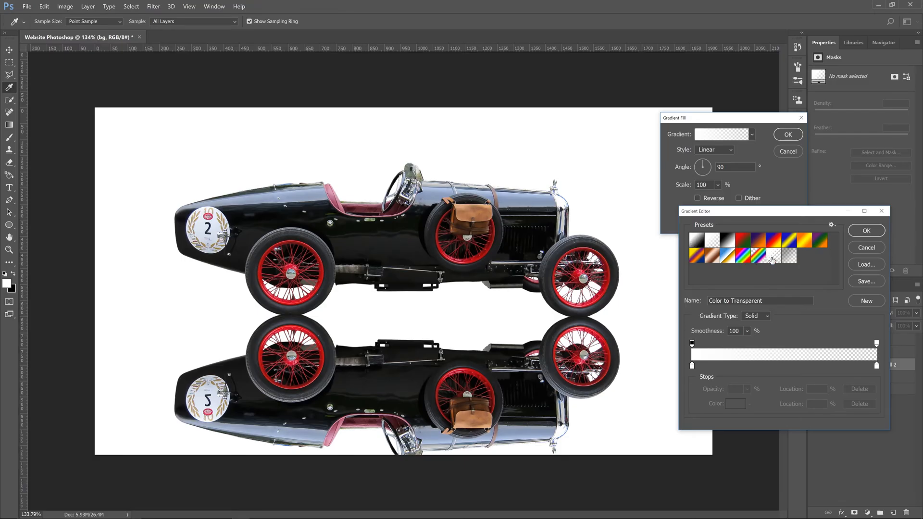
click(727, 241)
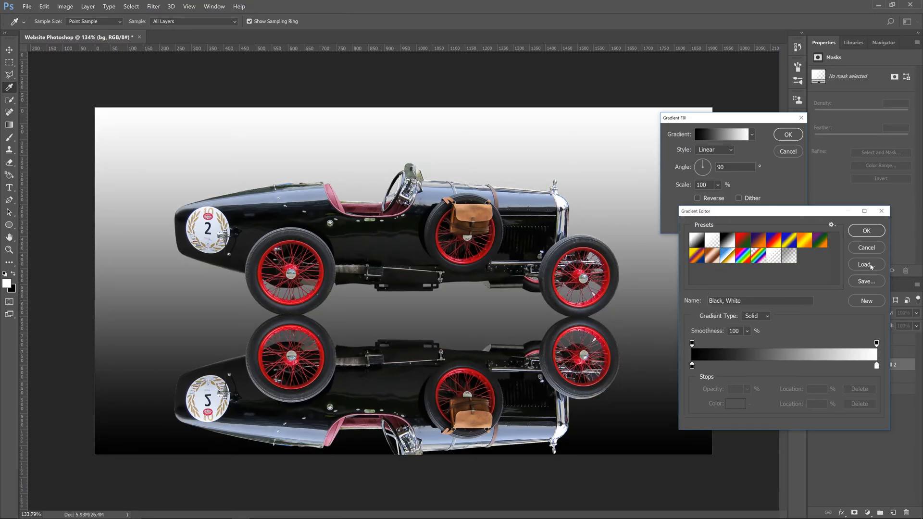
click(858, 233)
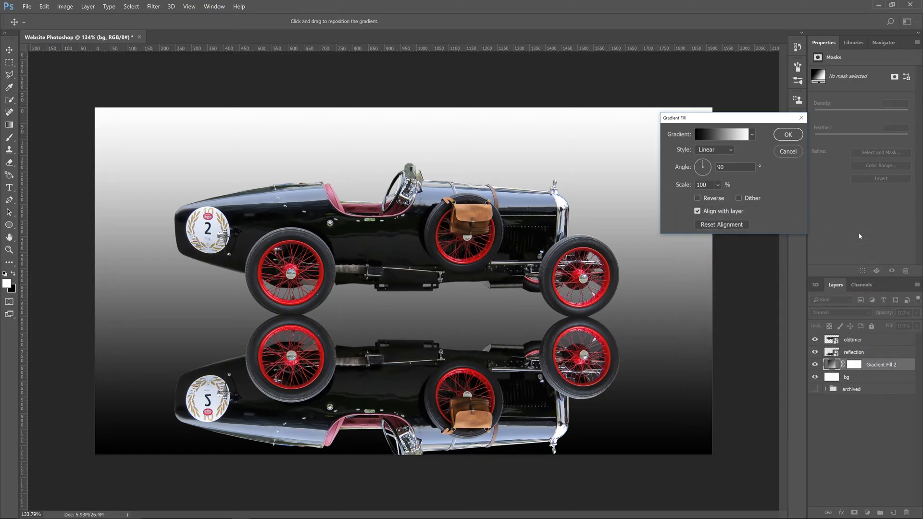
click(788, 134)
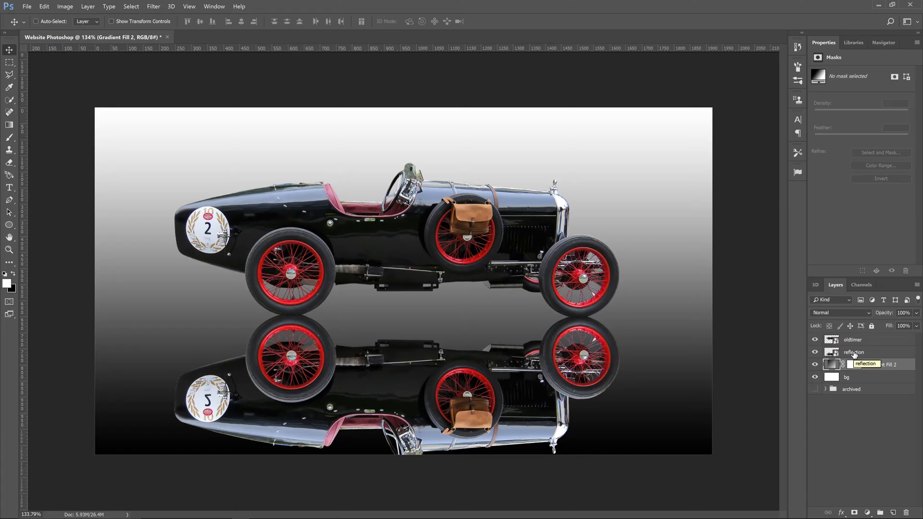
- Add a layer mask to the reflection layer and fade the mirrored car's lower part with repeated upward black-to-transparent linear gradients
click(854, 354)
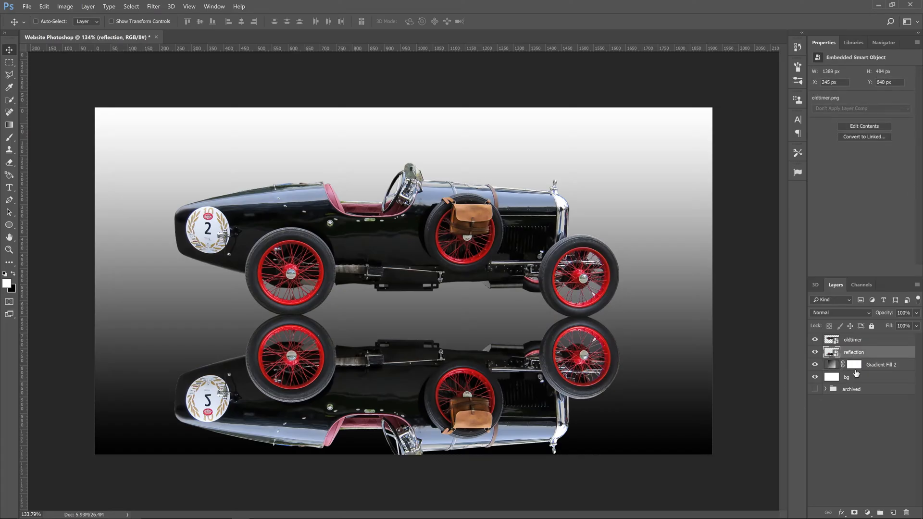
click(854, 510)
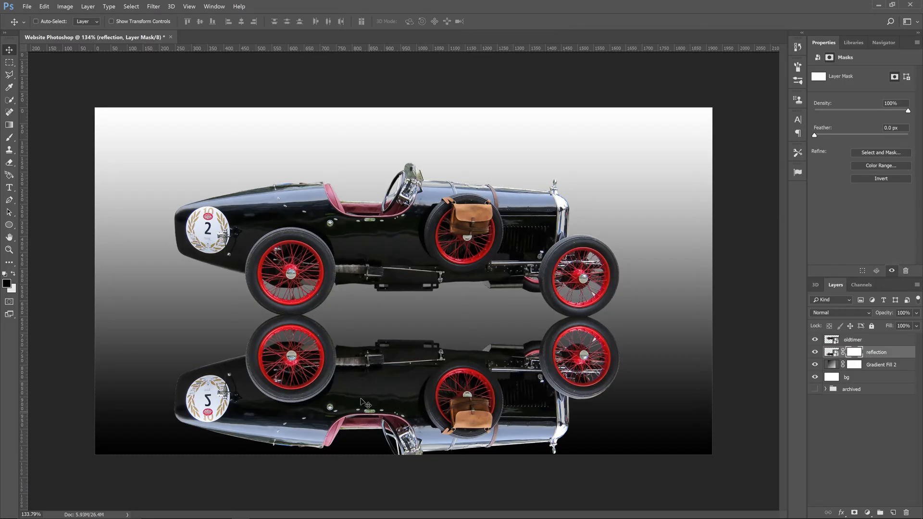
key(g)
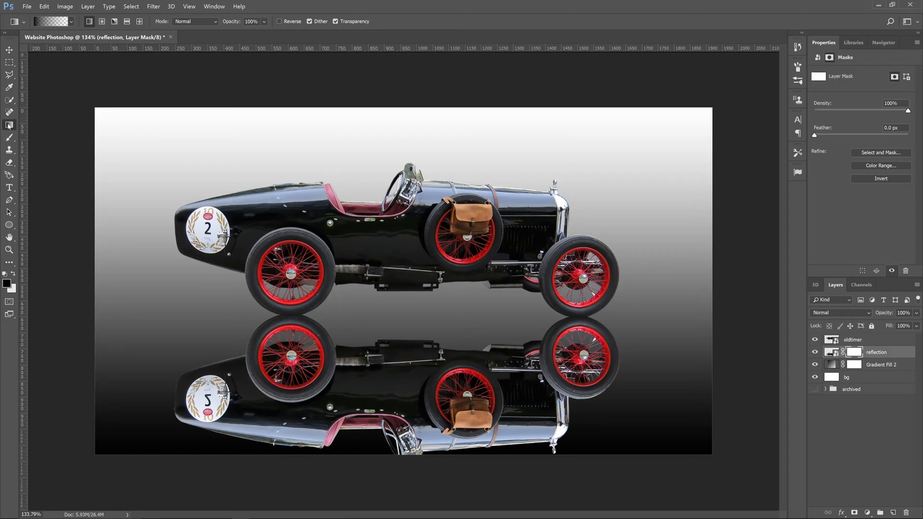
drag(417, 484, 416, 382)
drag(399, 497, 388, 378)
drag(362, 493, 363, 393)
drag(344, 472, 349, 402)
drag(288, 491, 330, 399)
drag(397, 496, 408, 371)
drag(470, 497, 425, 396)
drag(369, 494, 382, 402)
drag(366, 500, 376, 385)
drag(397, 484, 389, 381)
drag(399, 501, 392, 363)
drag(392, 485, 392, 373)
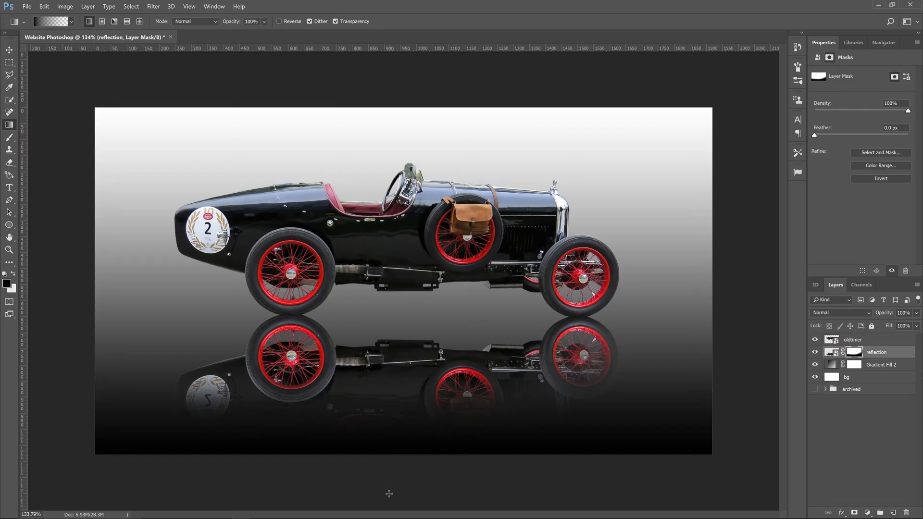
- Paint black with the 159 px soft brush on the reflection layer's mask along the lower edge of the mirrored car
key(b)
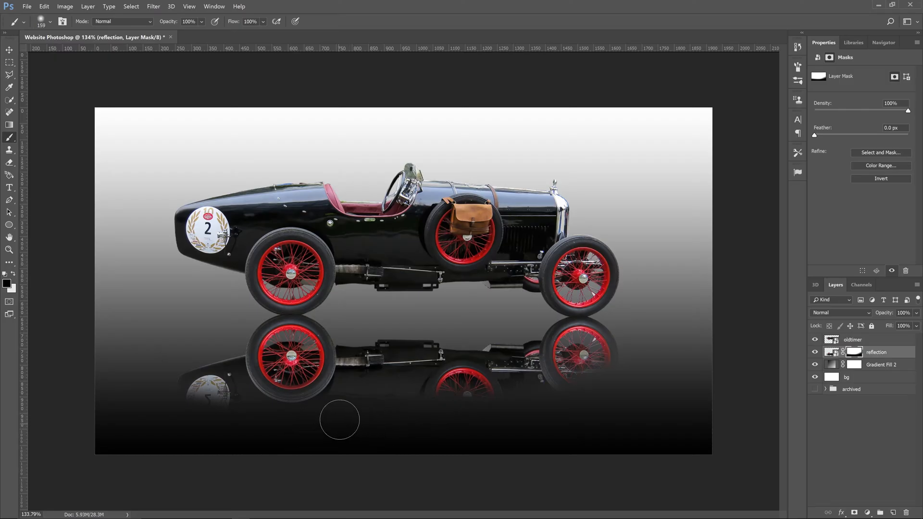
mouse_move(181, 398)
mouse_down()
mouse_move(192, 398)
mouse_move(162, 393)
mouse_up()
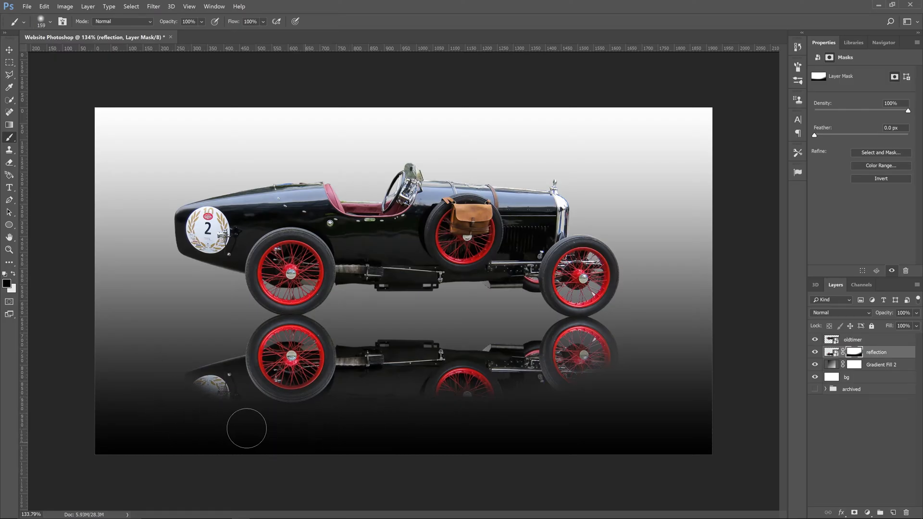
mouse_move(591, 395)
mouse_down()
mouse_move(430, 419)
mouse_move(352, 408)
mouse_move(235, 412)
mouse_move(157, 391)
mouse_up()
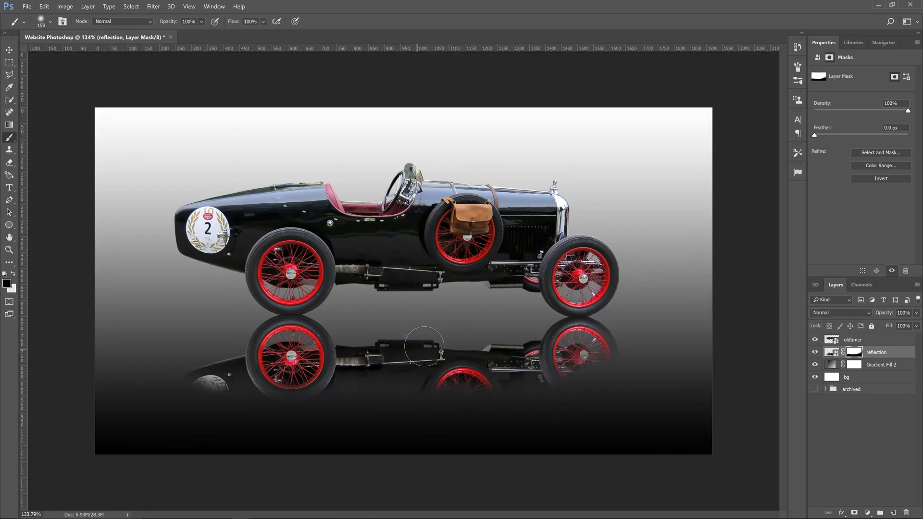
key(v)
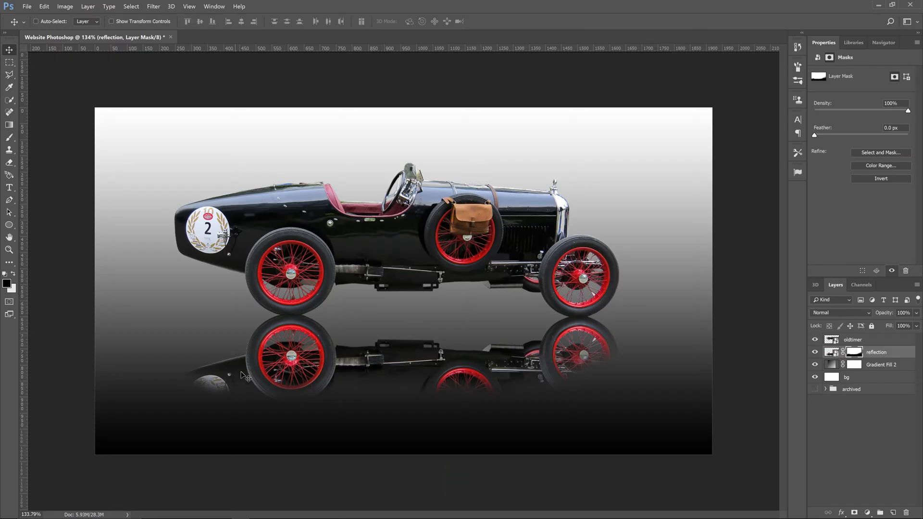
- Edit the Gradient Fill 2 layer's gradient, moving the black colour stop to 28% and the dark end's opacity stop inward, and apply it
click(874, 367)
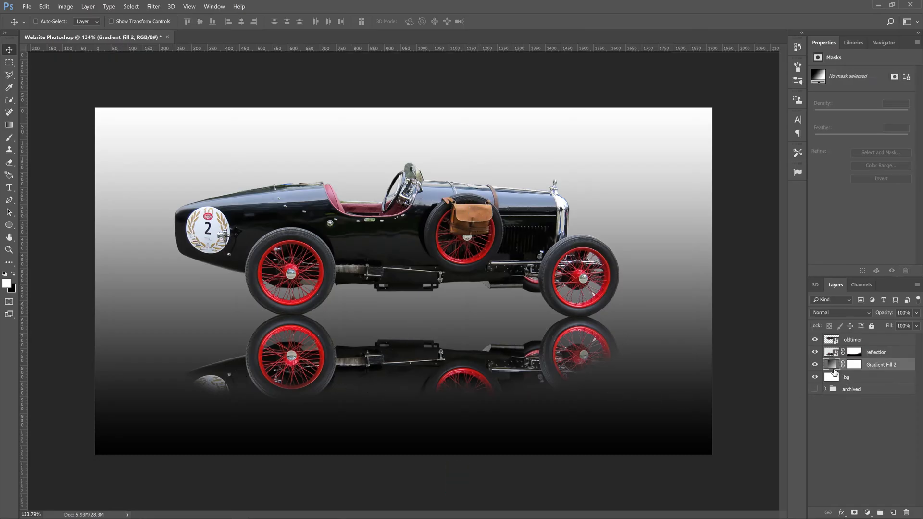
double_click(833, 367)
click(721, 134)
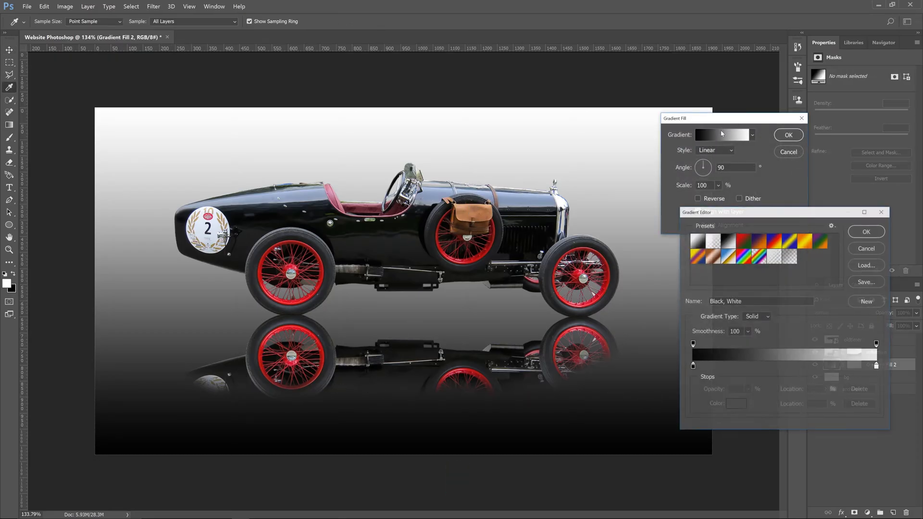
drag(693, 344, 752, 349)
drag(693, 368, 743, 367)
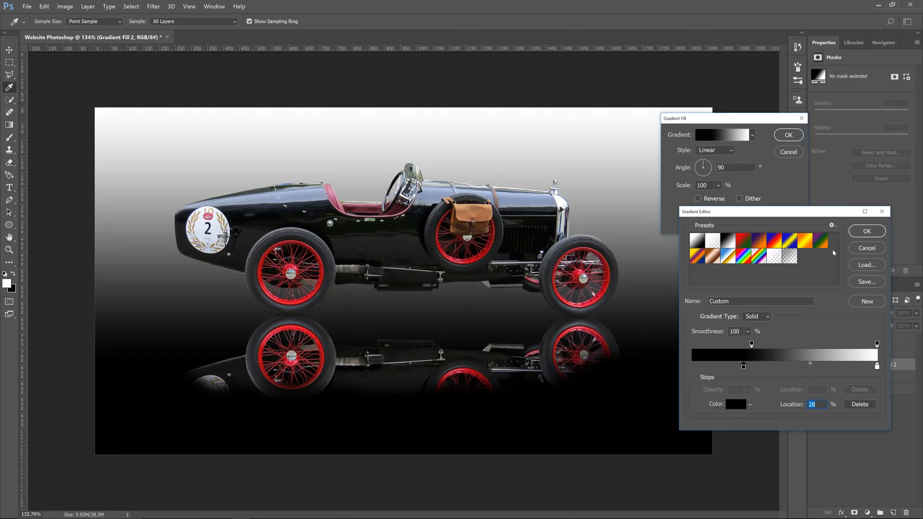
click(866, 231)
click(787, 137)
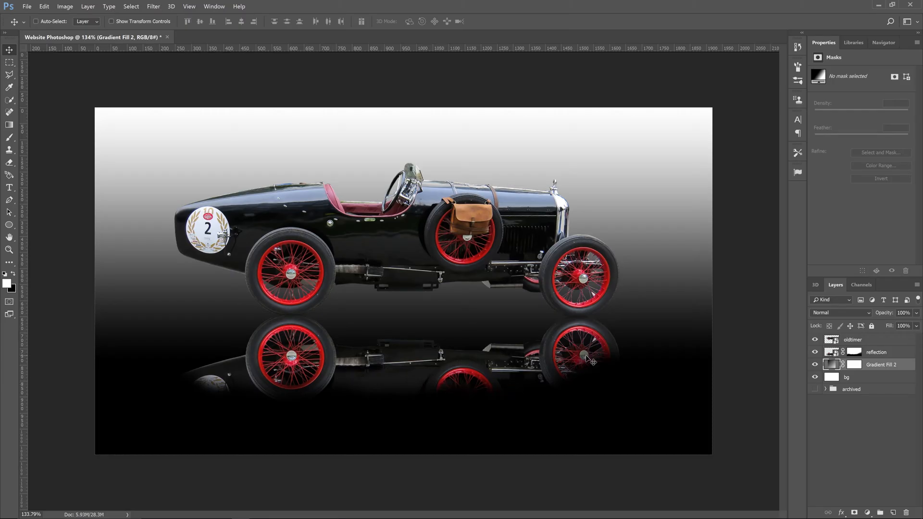
- Reduce the reflection layer's opacity to 30%
click(885, 353)
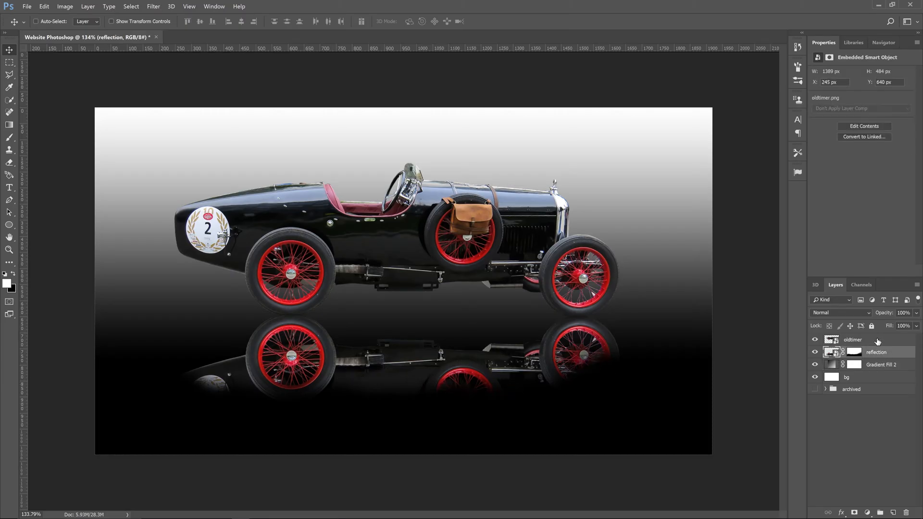
mouse_move(885, 315)
mouse_down()
mouse_move(861, 322)
mouse_move(880, 316)
mouse_up()
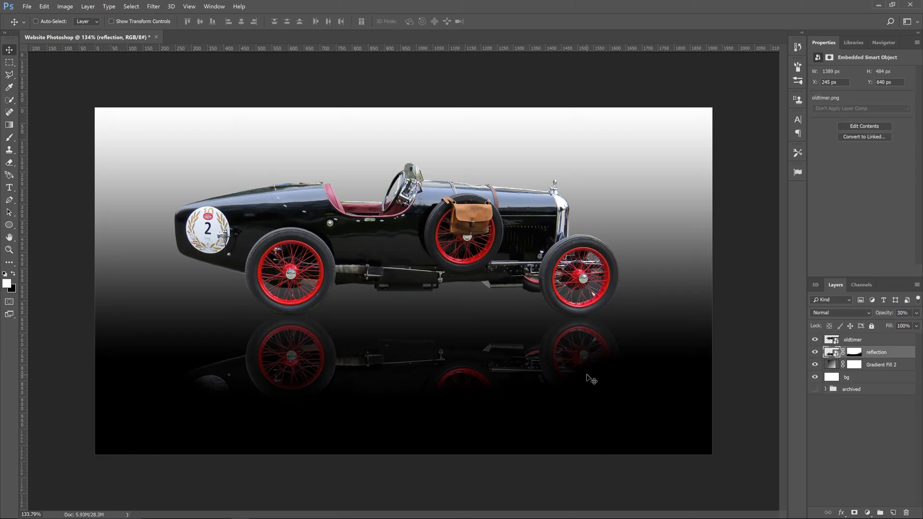
drag(441, 372, 442, 372)
- Paint black with the soft brush on the reflection layer's mask to hide more of the mirrored car's lower body and wheels
key(z)
mouse_move(398, 343)
mouse_down()
mouse_move(374, 349)
mouse_move(388, 350)
mouse_up()
key(b)
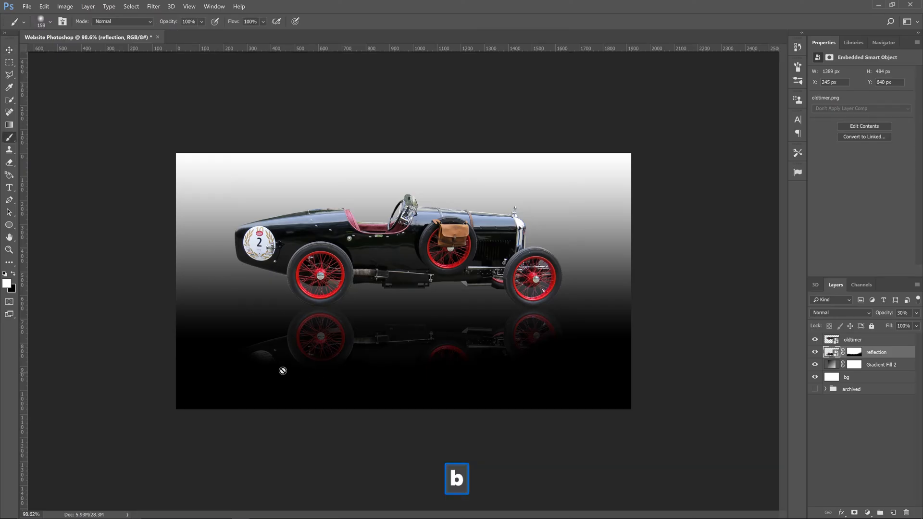
click(854, 352)
key(x)
mouse_move(252, 370)
mouse_down()
mouse_move(556, 364)
mouse_move(499, 367)
mouse_up()
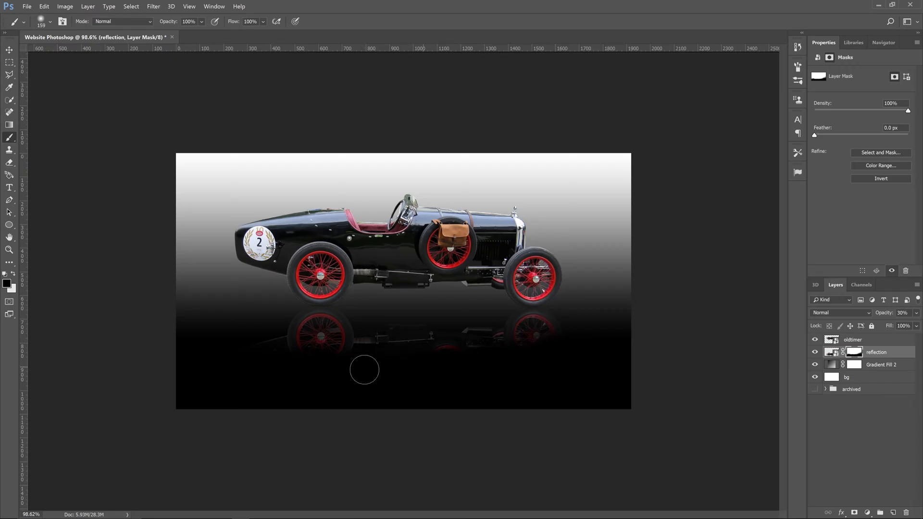
key(v)
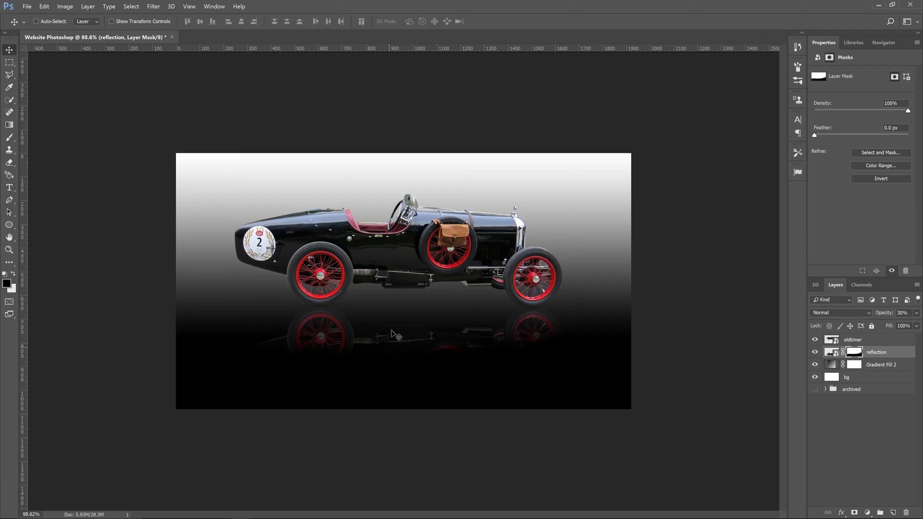
key(a)
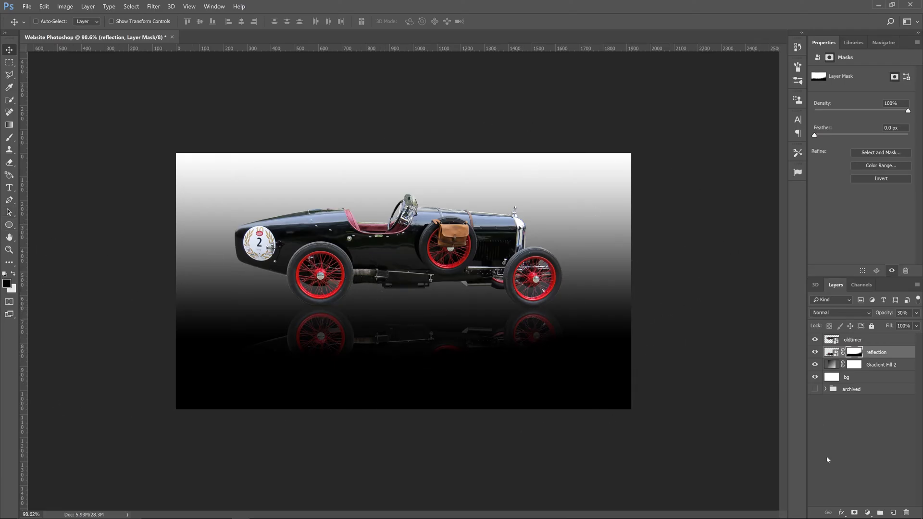